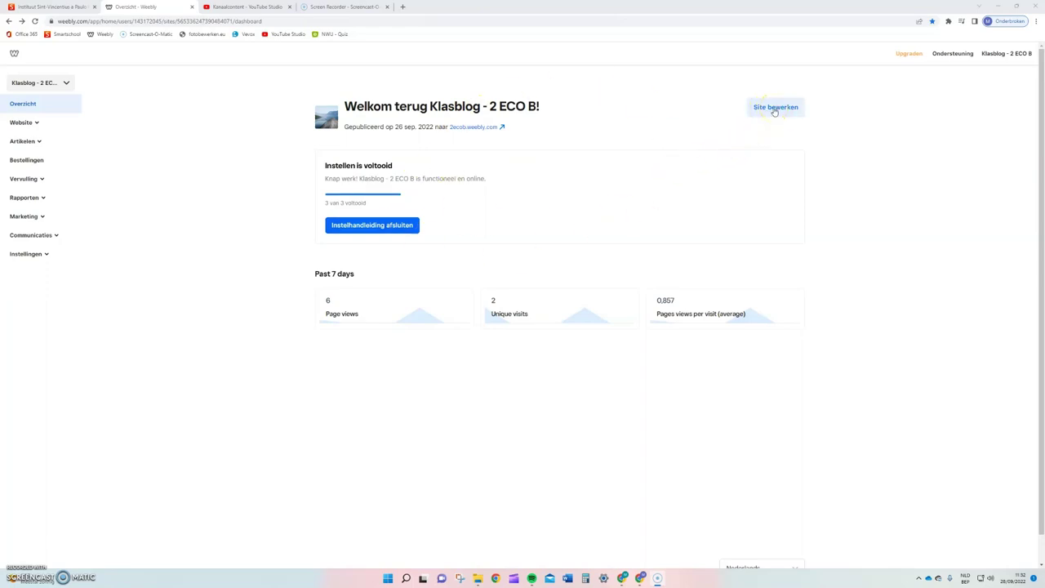
- Open the Klasblog - 2 ECO B site in the editor and look over the existing Walibi blog post
click(775, 110)
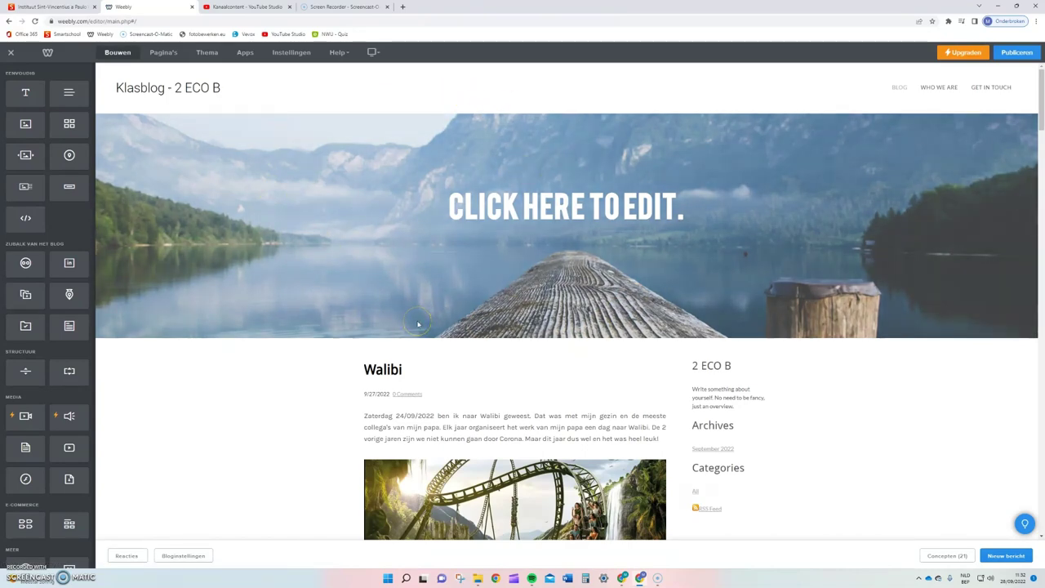
scroll(323, 419, down, 1)
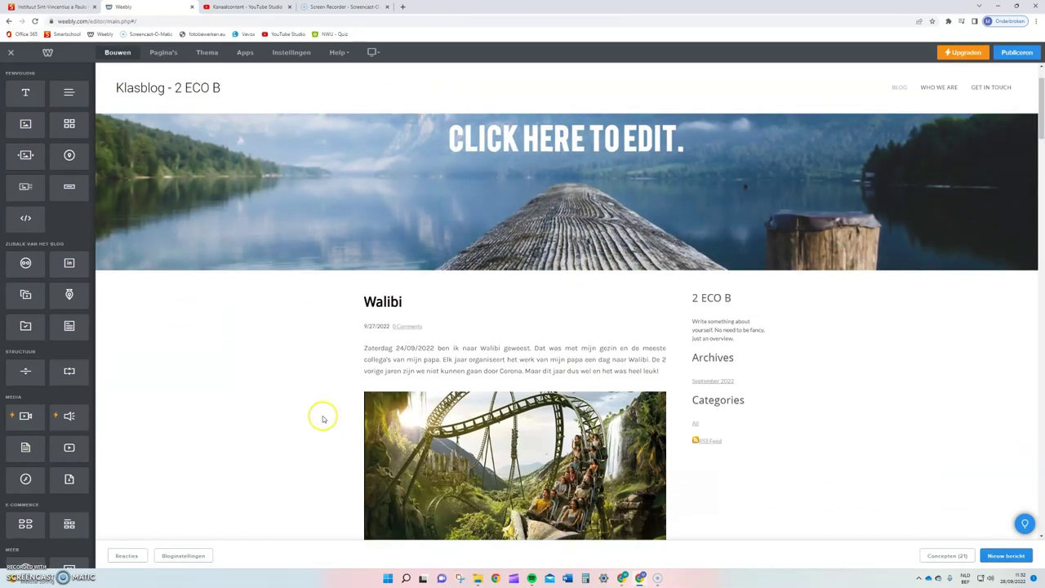
scroll(322, 419, down, 2)
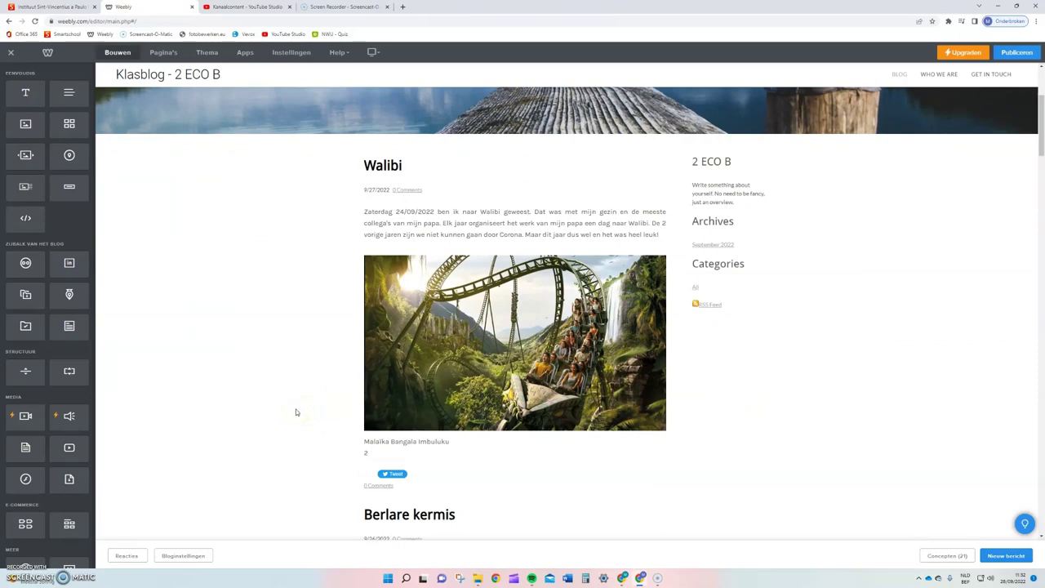
click(296, 368)
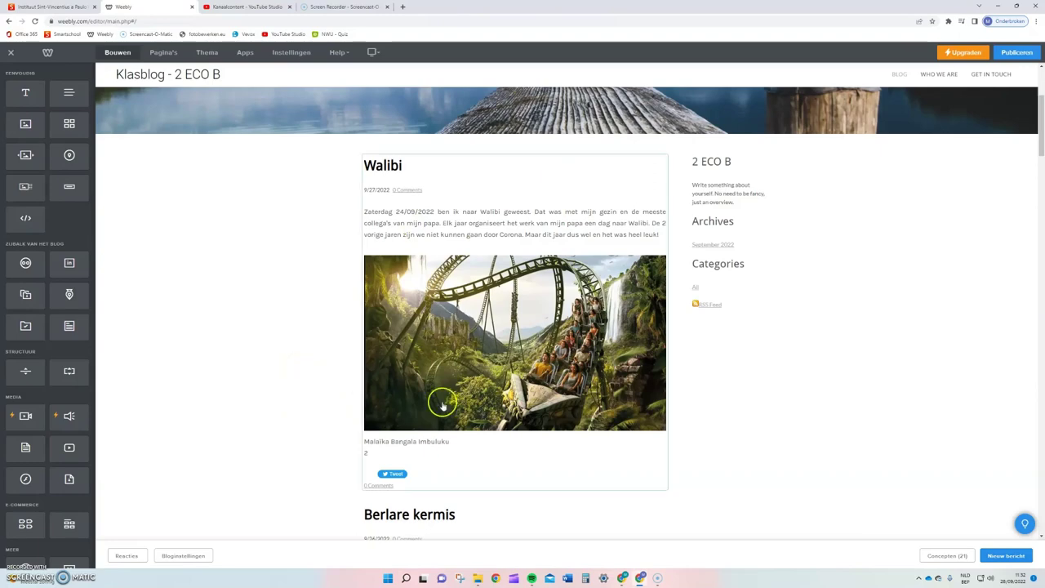
scroll(812, 367, up, 1)
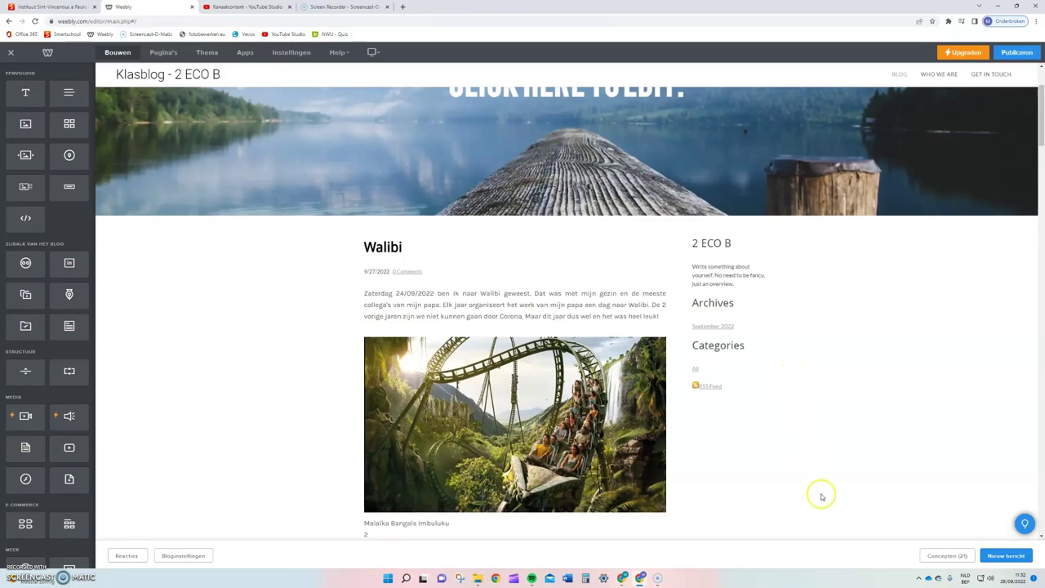
- Start a new blog post and add a text element to its empty body
click(1003, 560)
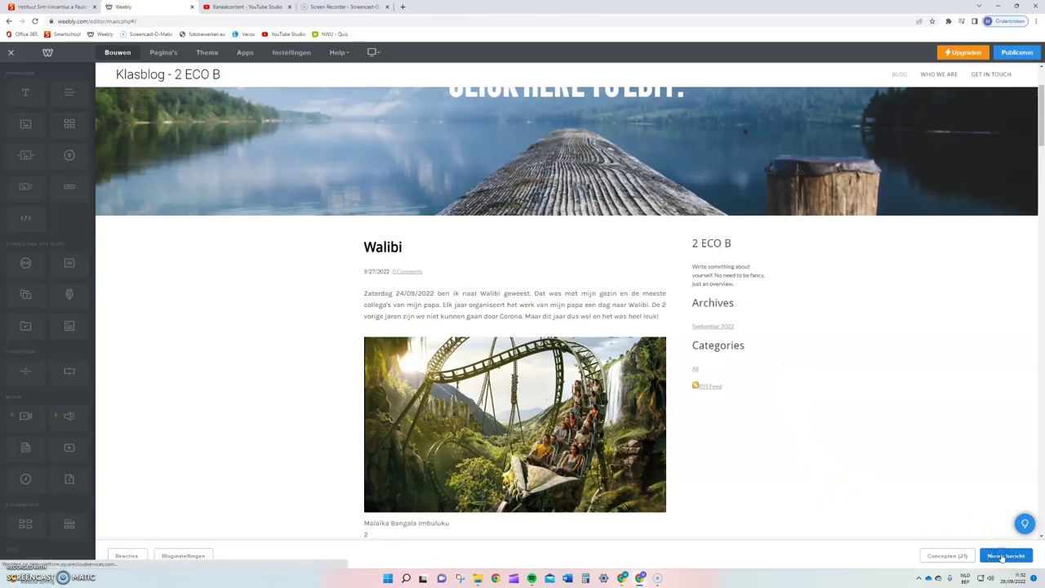
scroll(345, 380, down, 1)
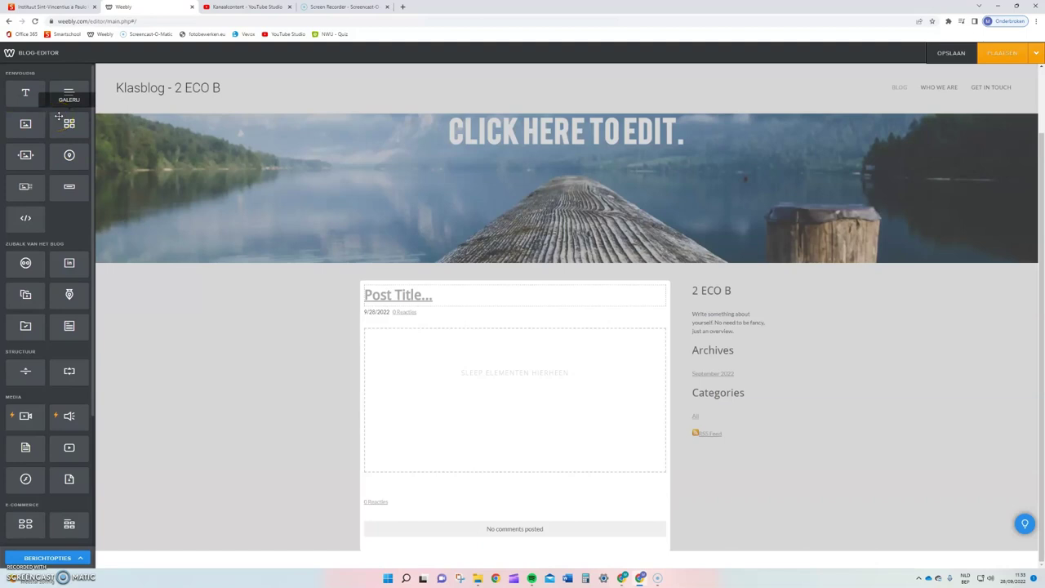
click(30, 95)
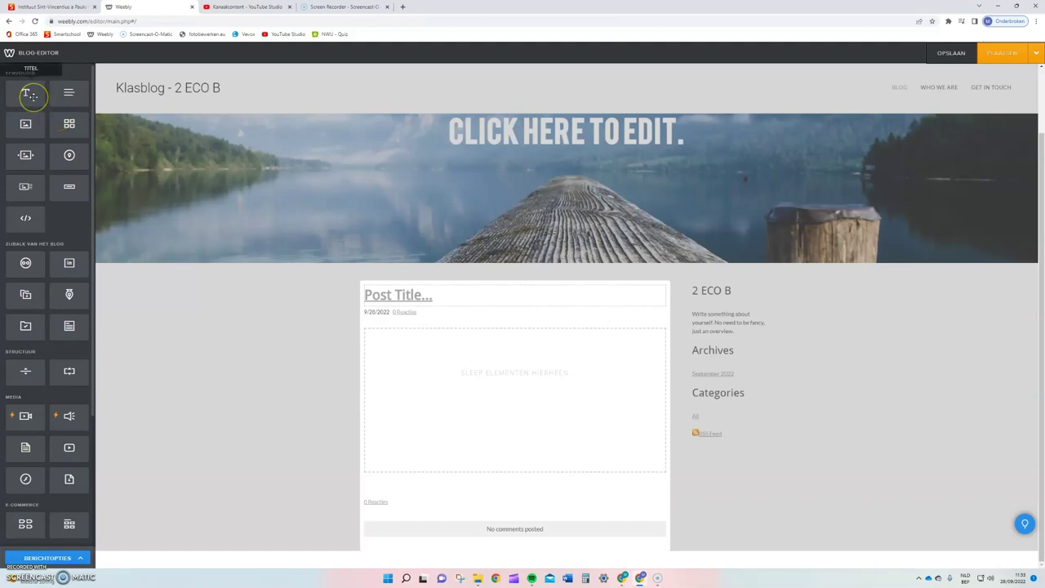
click(376, 292)
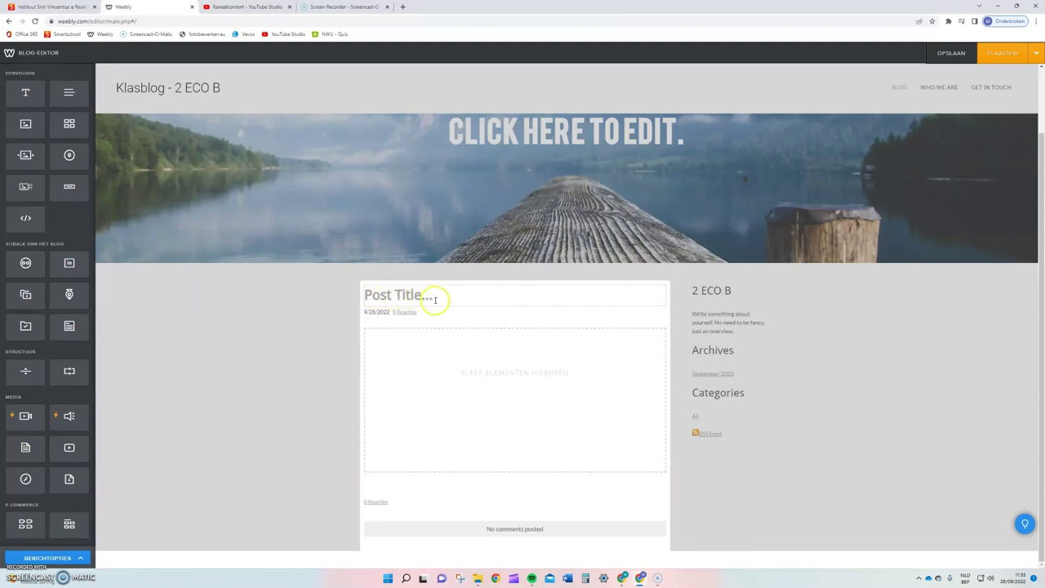
click(23, 91)
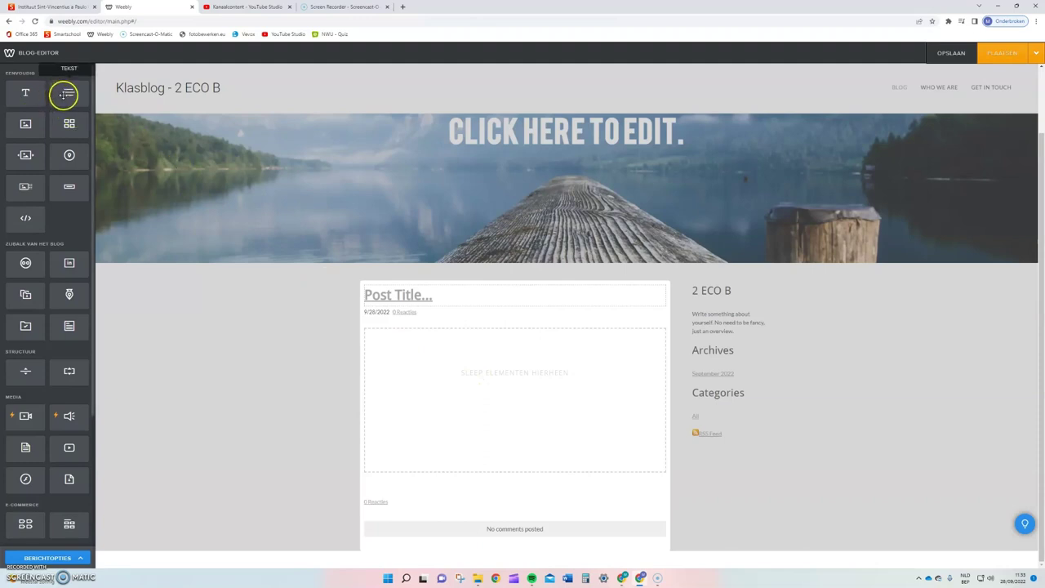
drag(66, 94, 396, 357)
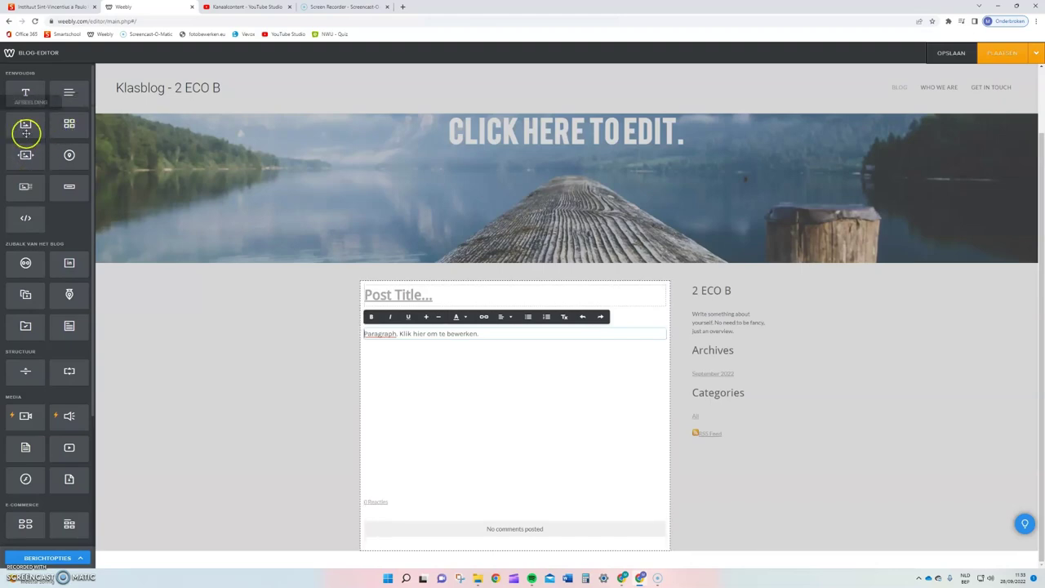
- Add an image element below the paragraph, then open its upload options and close them without choosing a picture
drag(25, 123, 396, 343)
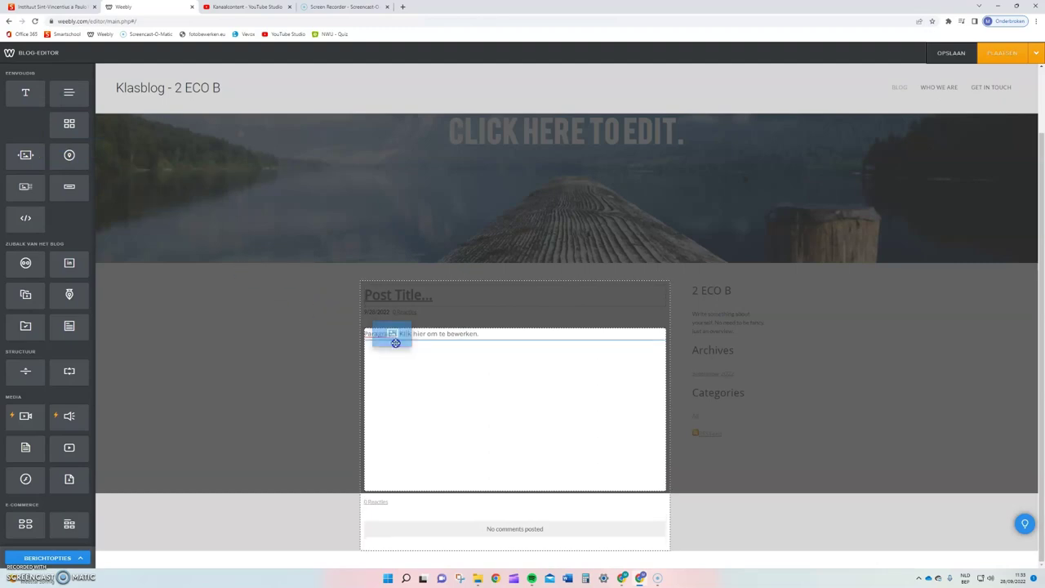
drag(404, 395, 404, 395)
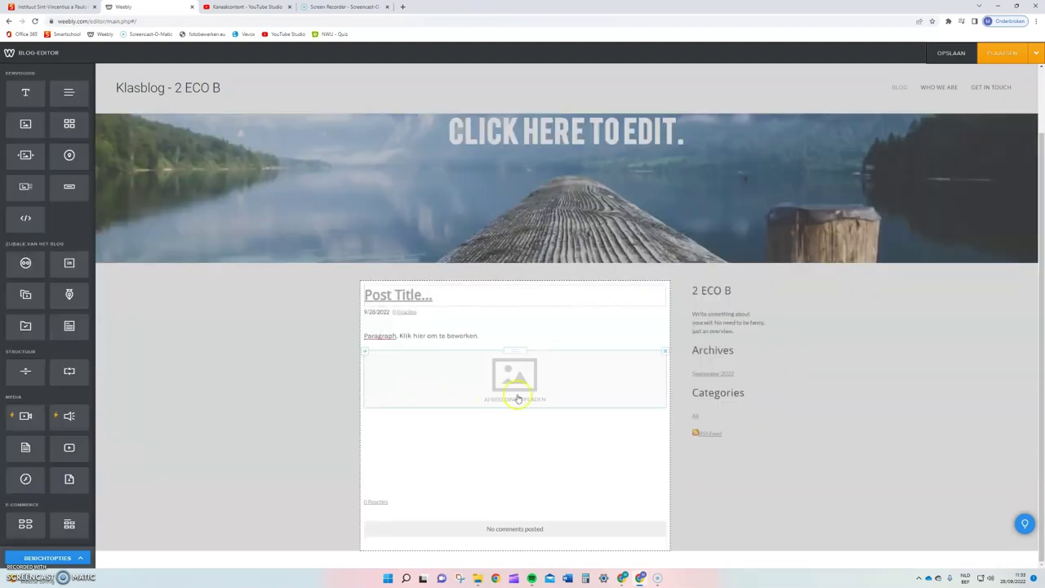
click(518, 399)
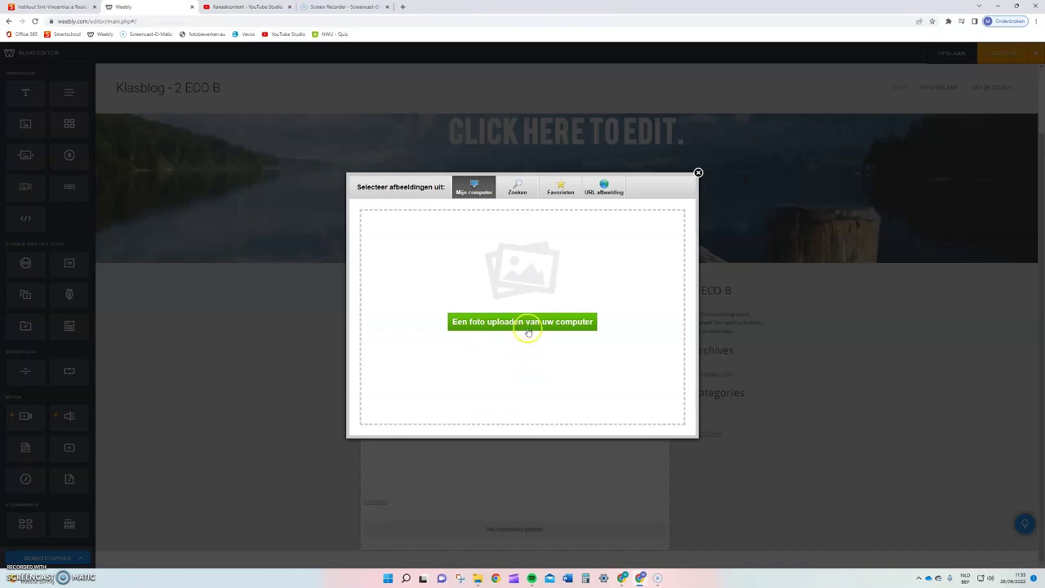
click(698, 172)
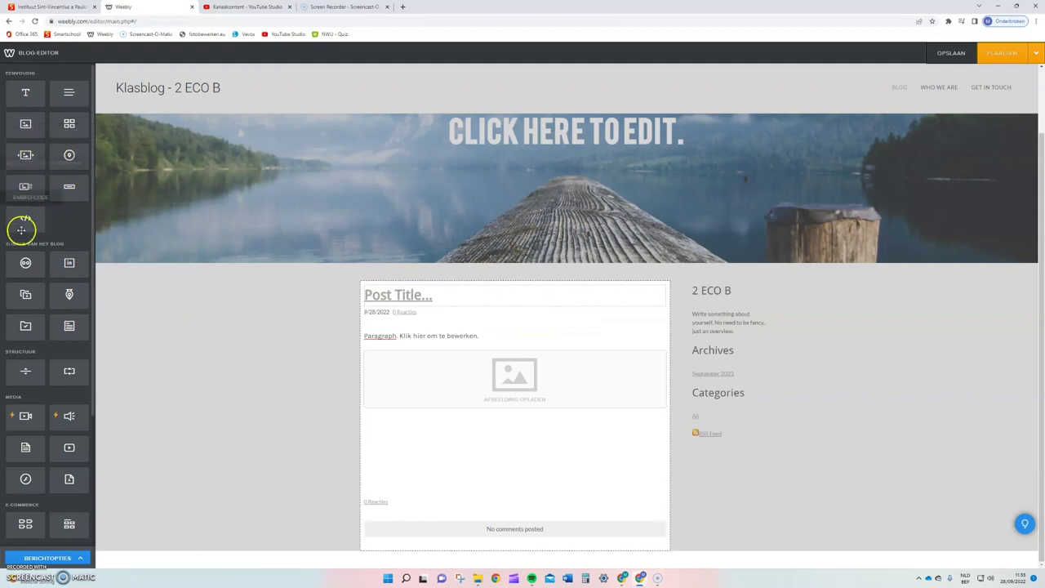
- Add a YouTube element to the new post below the image placeholder
scroll(35, 338, down, 2)
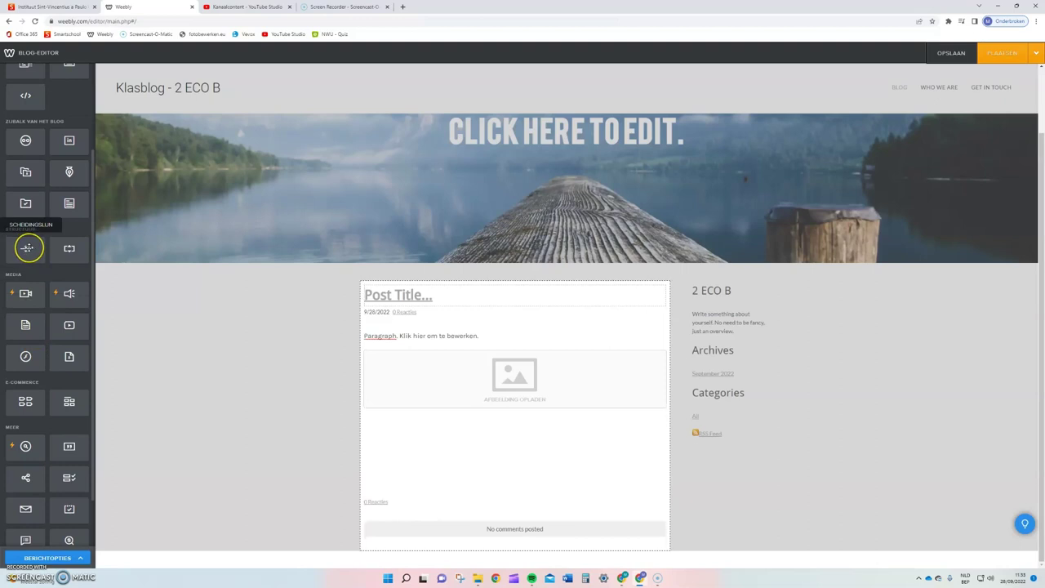
drag(34, 250, 65, 334)
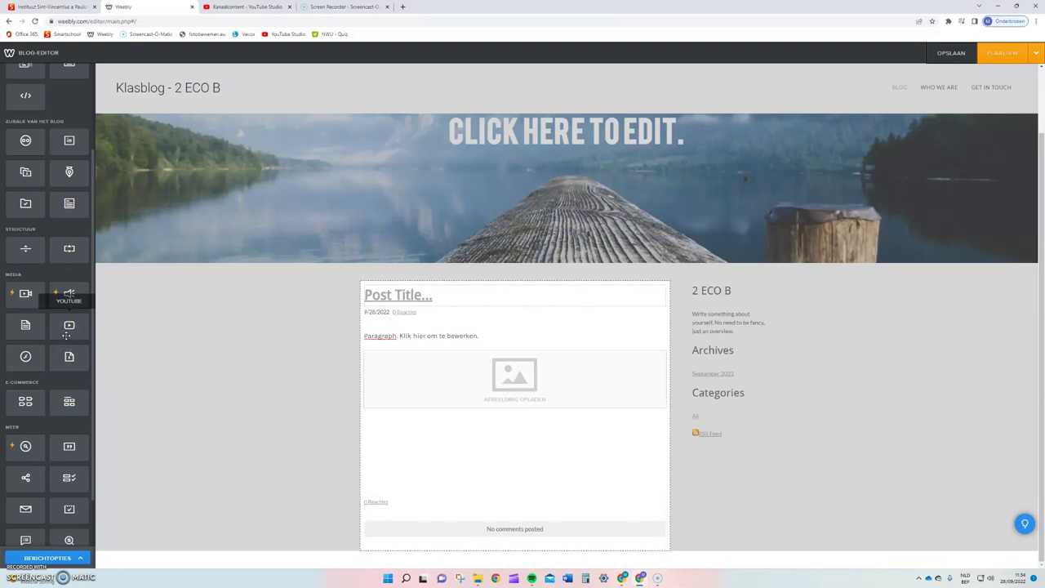
click(70, 326)
drag(64, 328, 496, 483)
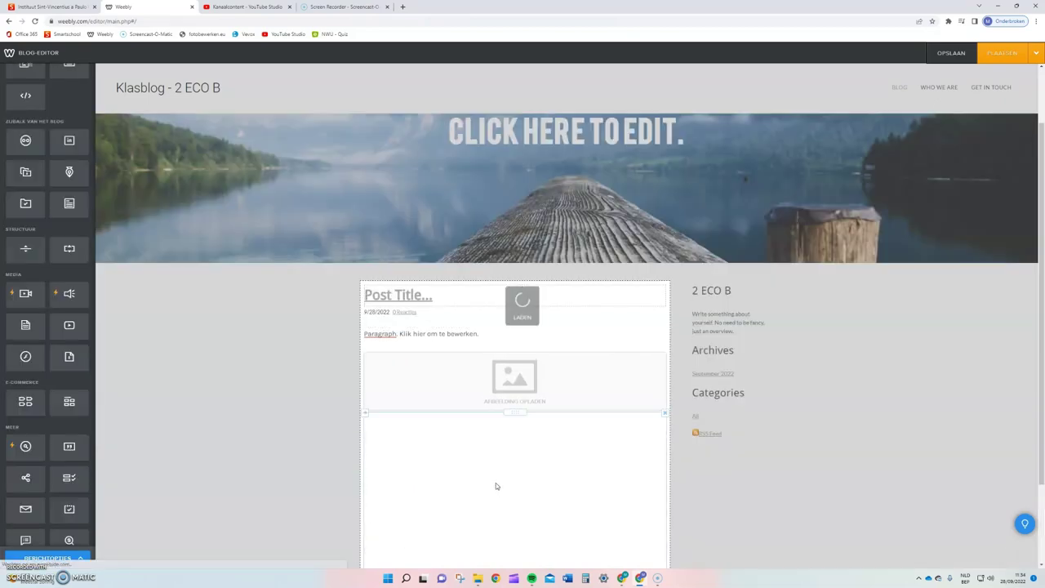
scroll(496, 485, down, 2)
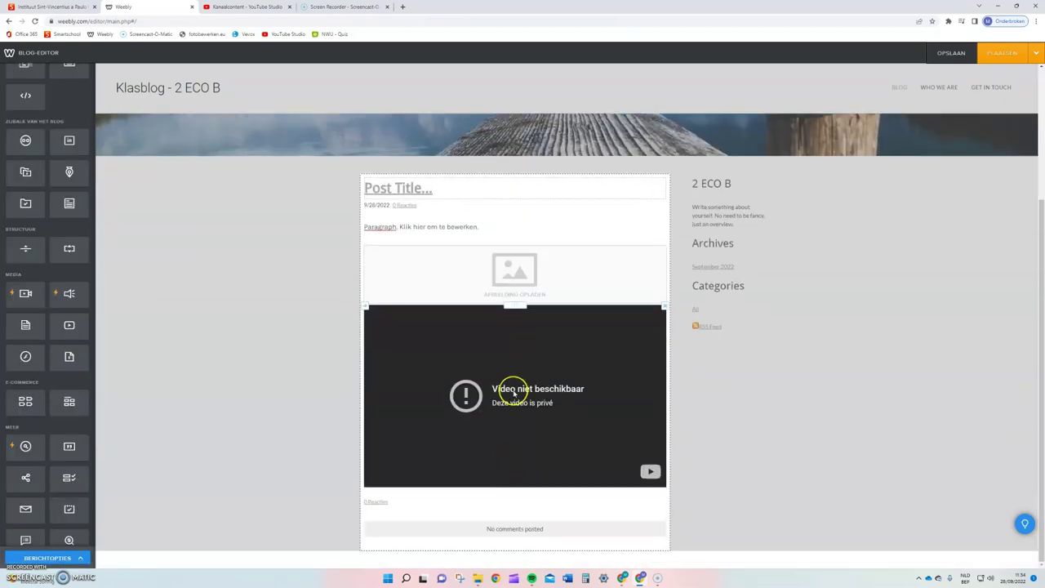
- Open the YouTube element's settings at its video URL, then delete the element from the post
mouse_move(515, 392)
mouse_down()
mouse_move(504, 387)
mouse_move(593, 389)
mouse_move(530, 393)
mouse_up()
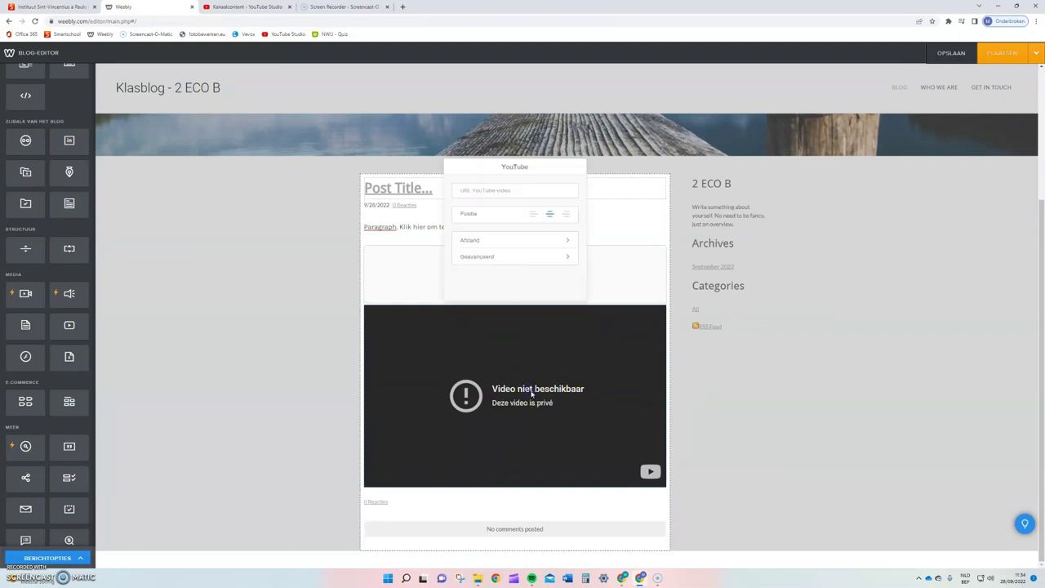
click(498, 190)
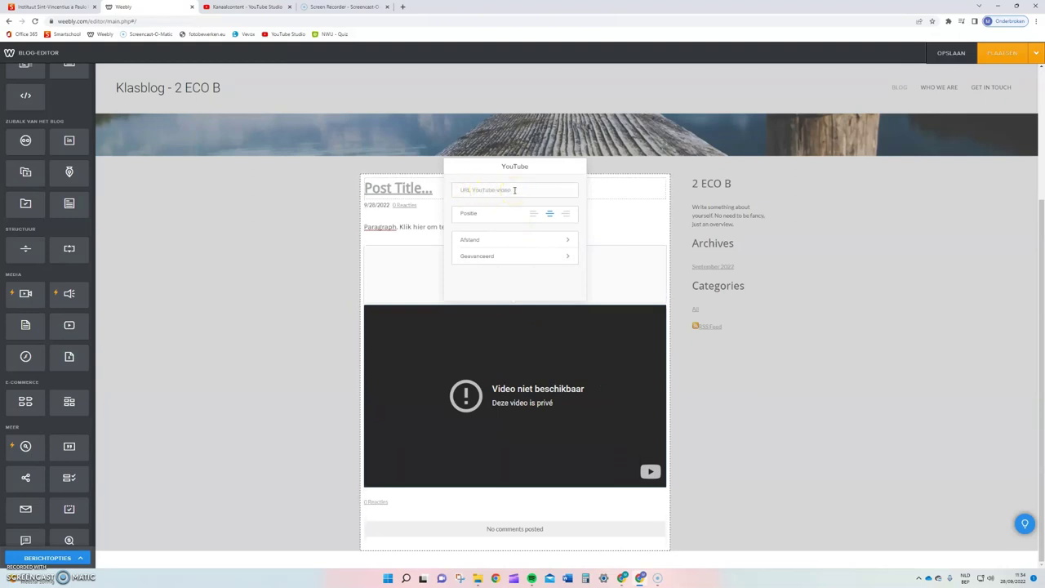
drag(543, 420, 586, 427)
drag(585, 427, 414, 283)
click(597, 362)
click(414, 286)
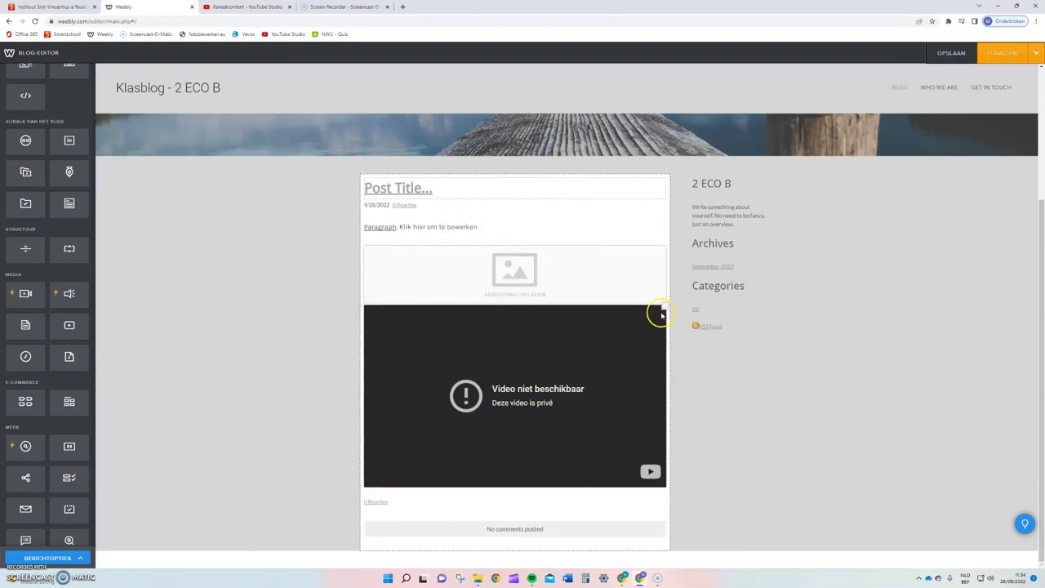
click(662, 307)
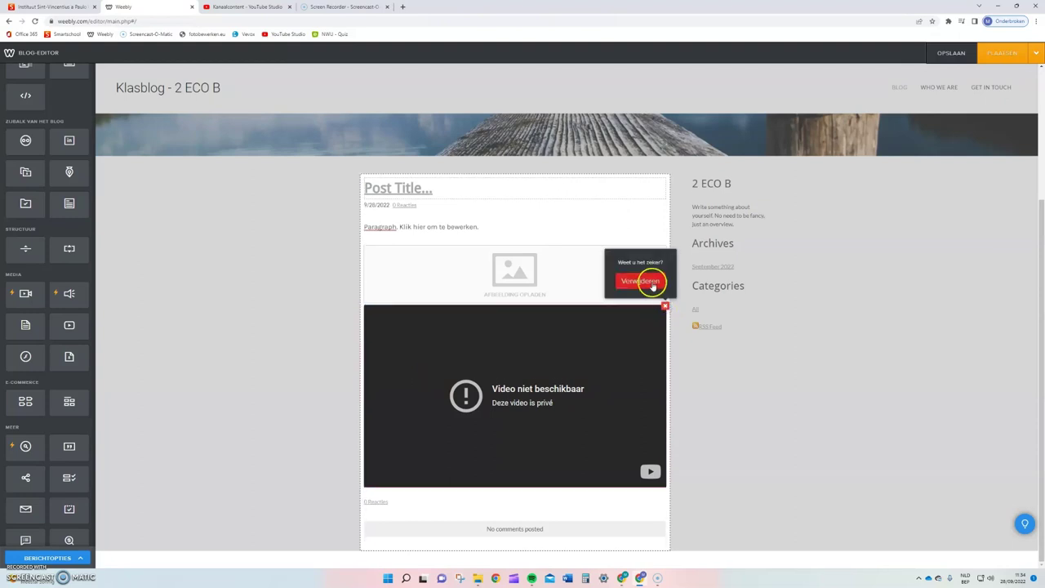
click(652, 283)
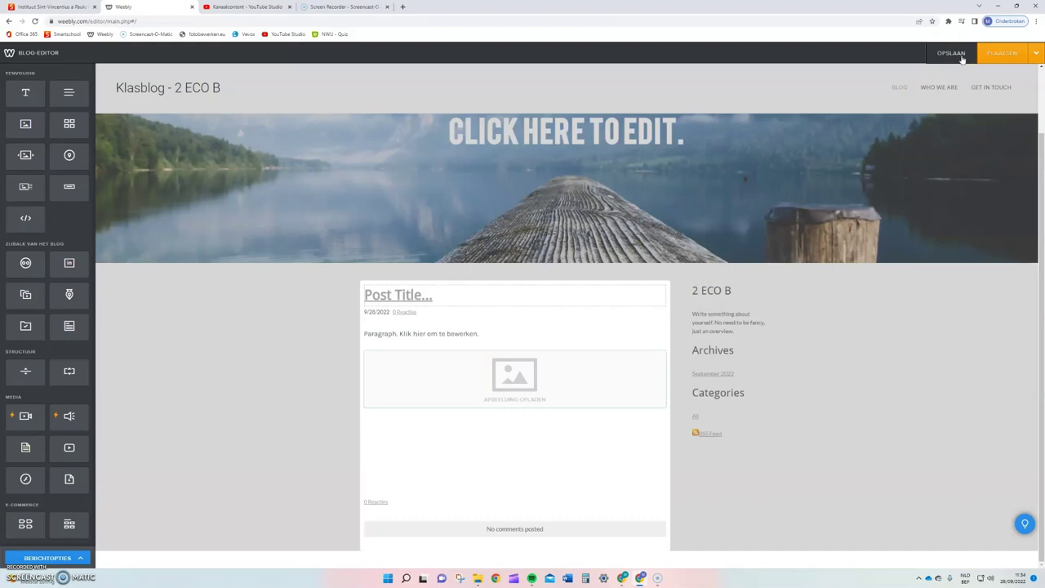
- Discard the draft of the new blog post and confirm that it should be thrown away
click(997, 55)
click(1012, 55)
click(1036, 54)
click(1037, 54)
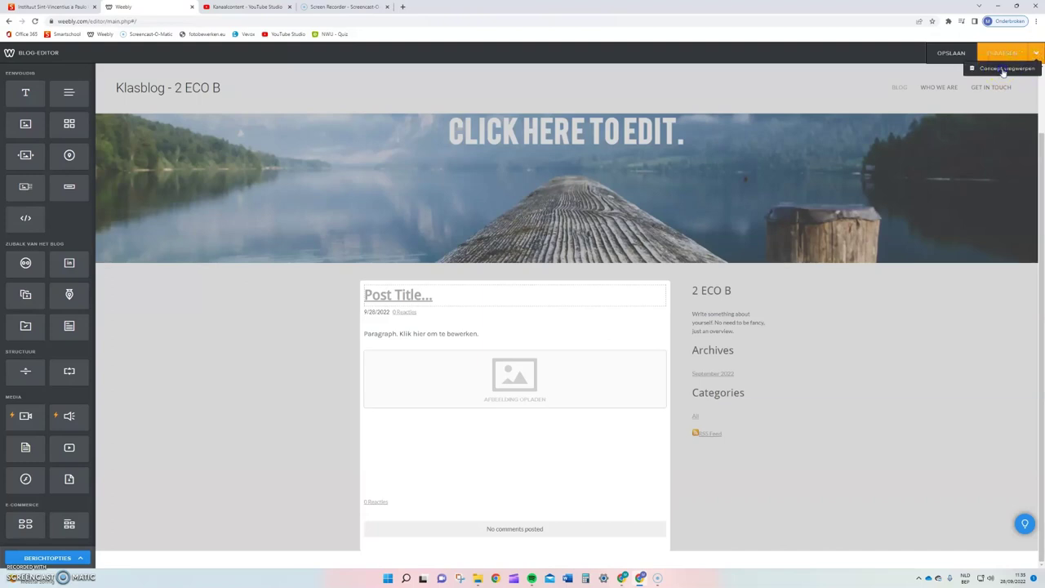
click(1003, 70)
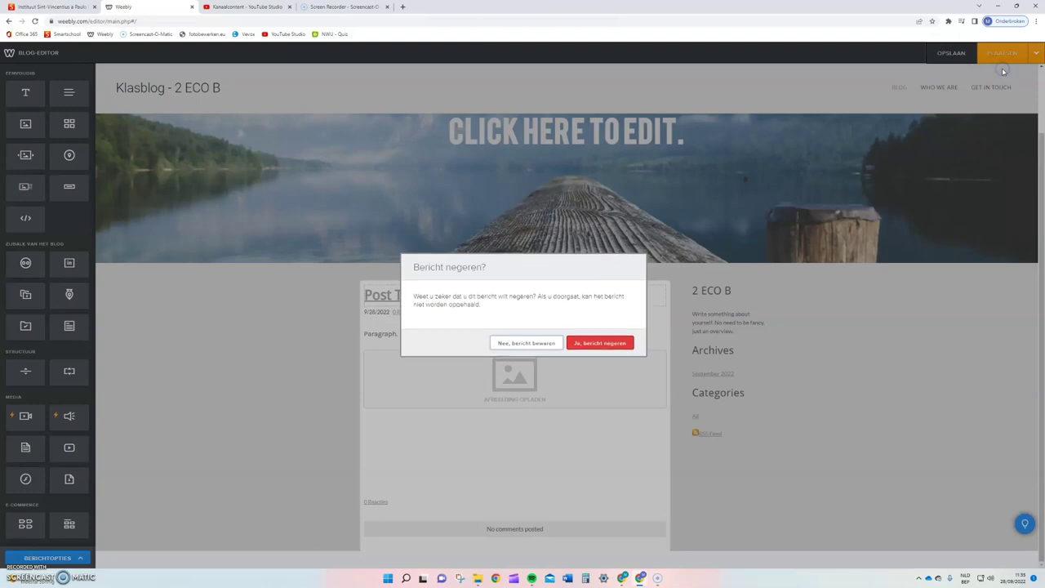
click(595, 344)
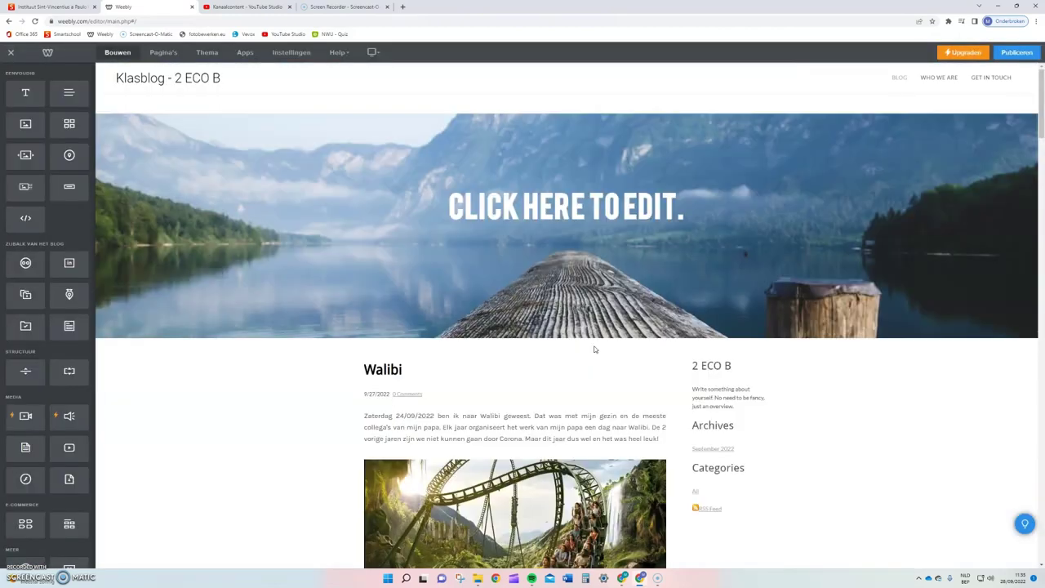
- Open the existing Walibi post in the blog editor and activate its text paragraph for editing
scroll(556, 445, down, 2)
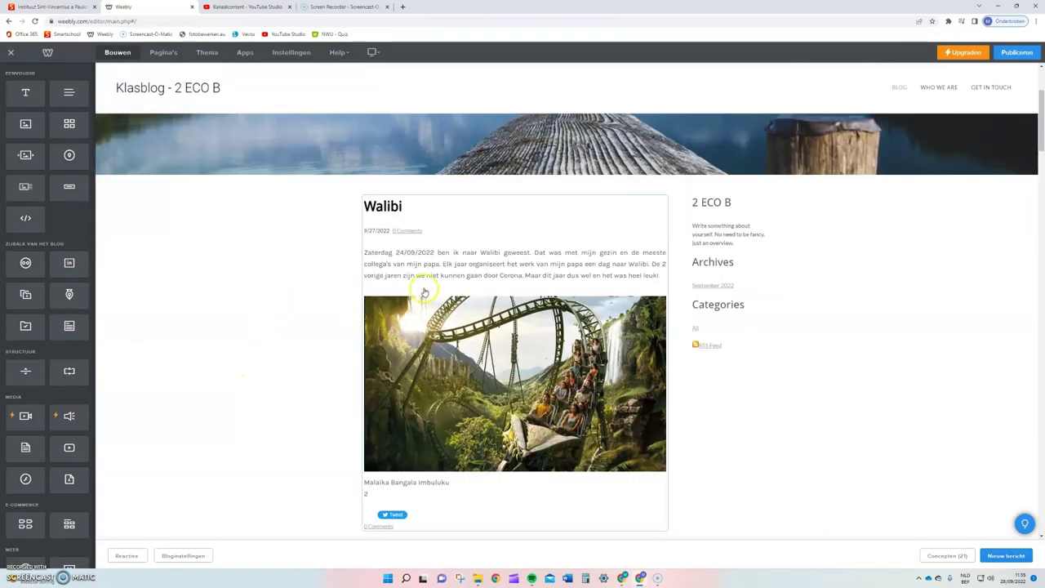
click(539, 265)
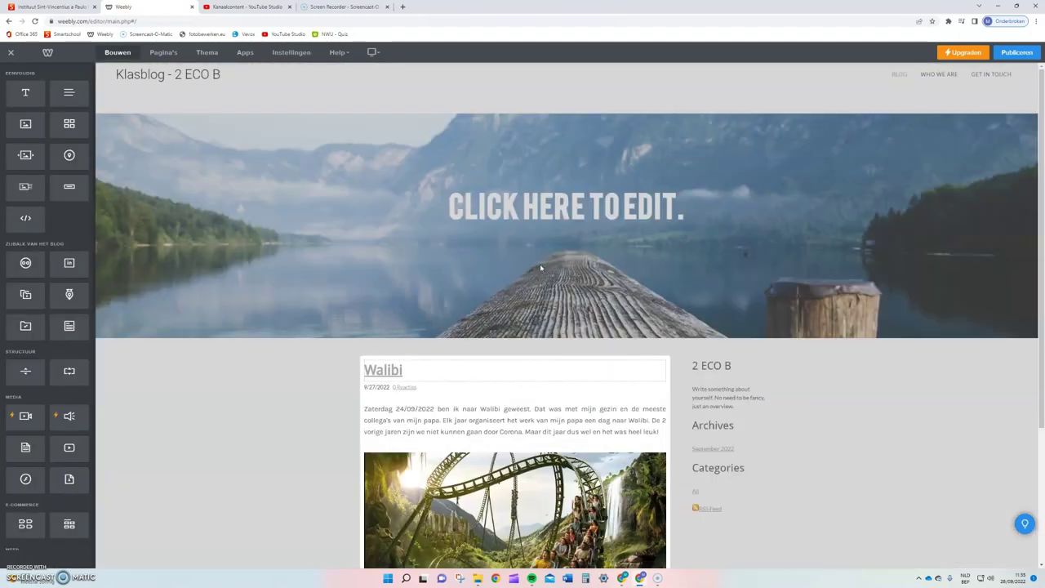
scroll(527, 362, down, 3)
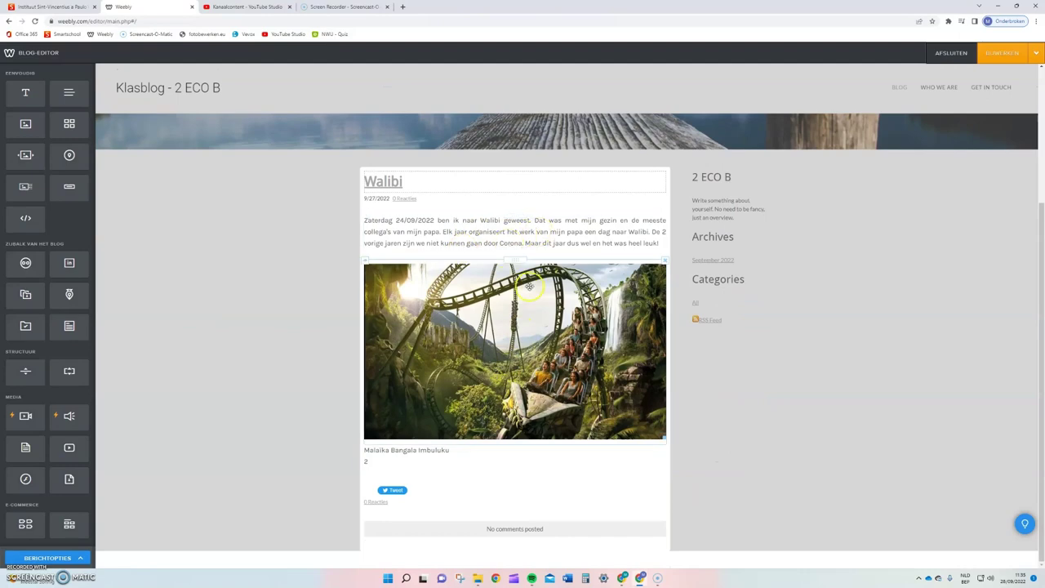
click(482, 236)
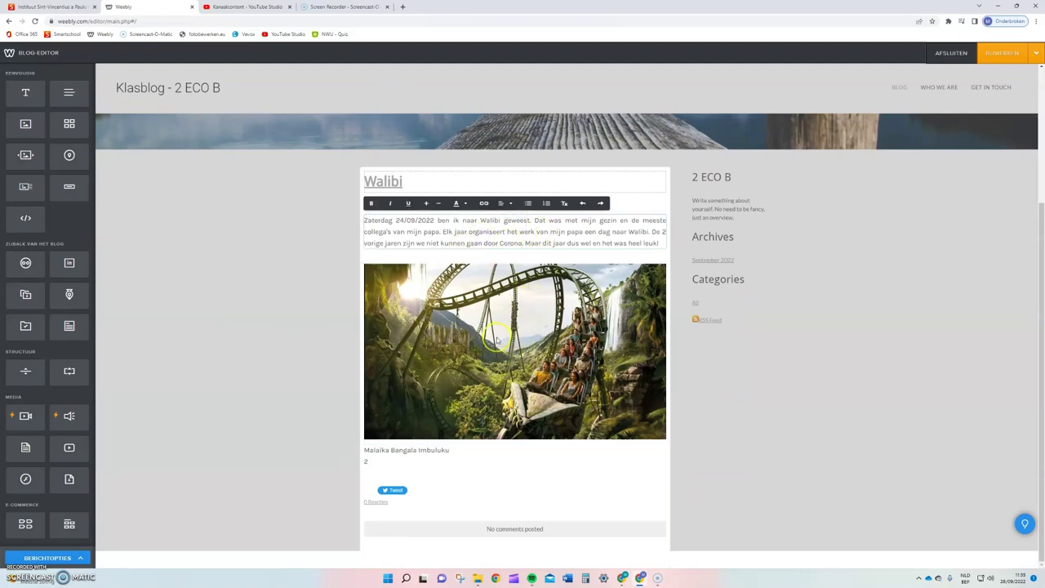